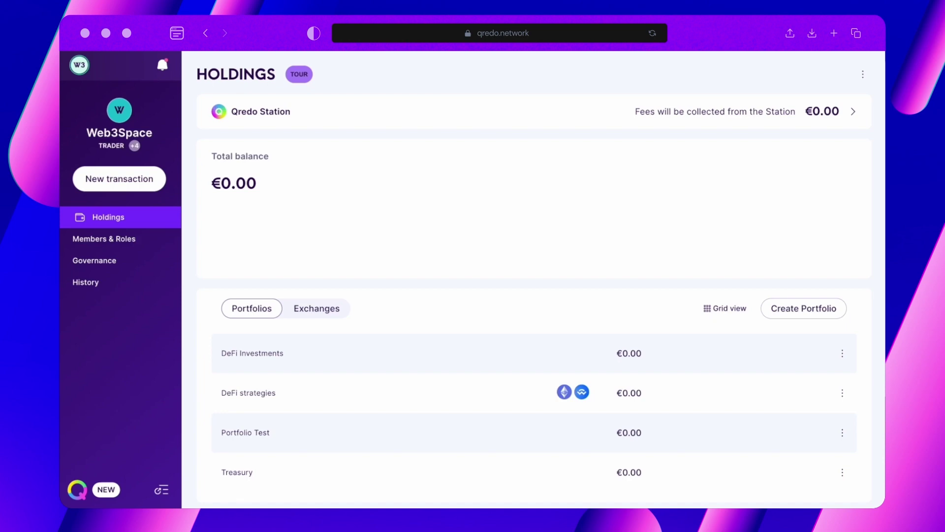
# Open the workspace's governance policies and read the explanation of the Transaction policy type.
pyautogui.click(112, 263)
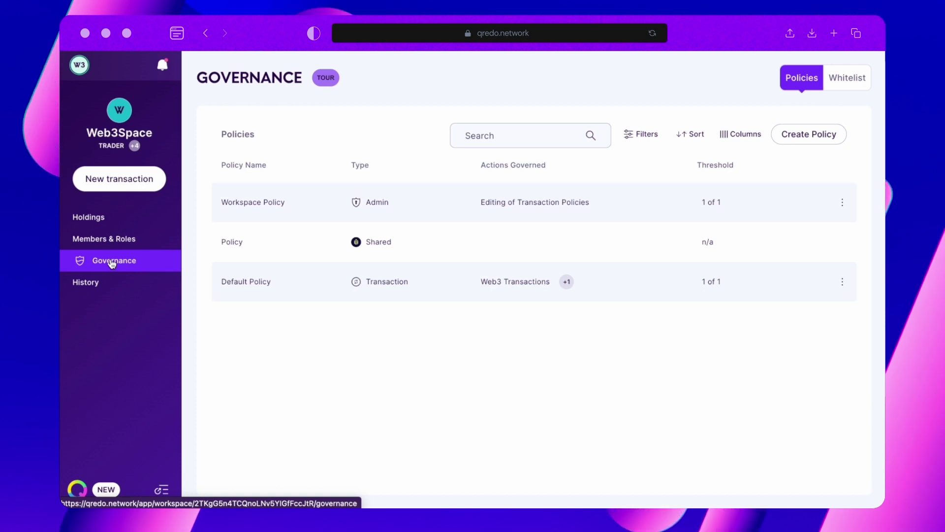
pyautogui.click(382, 286)
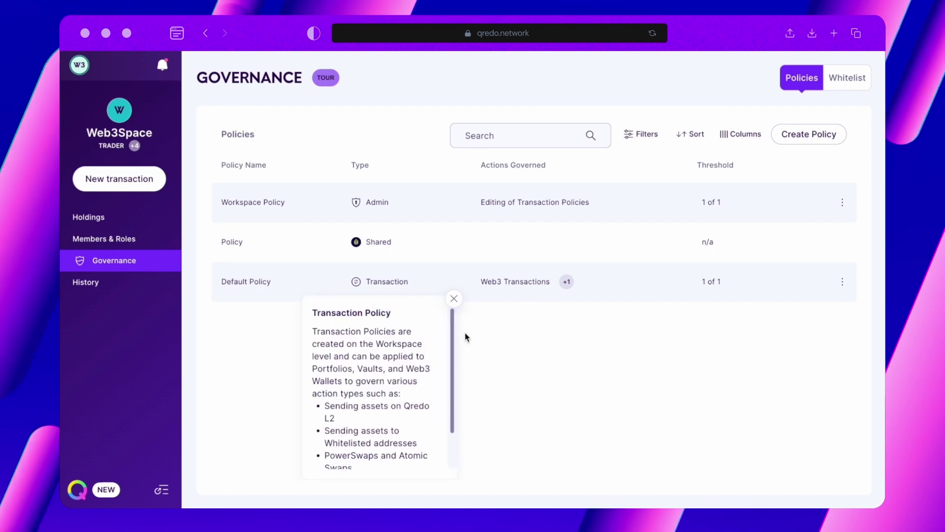
pyautogui.scroll(-2, 447, 334)
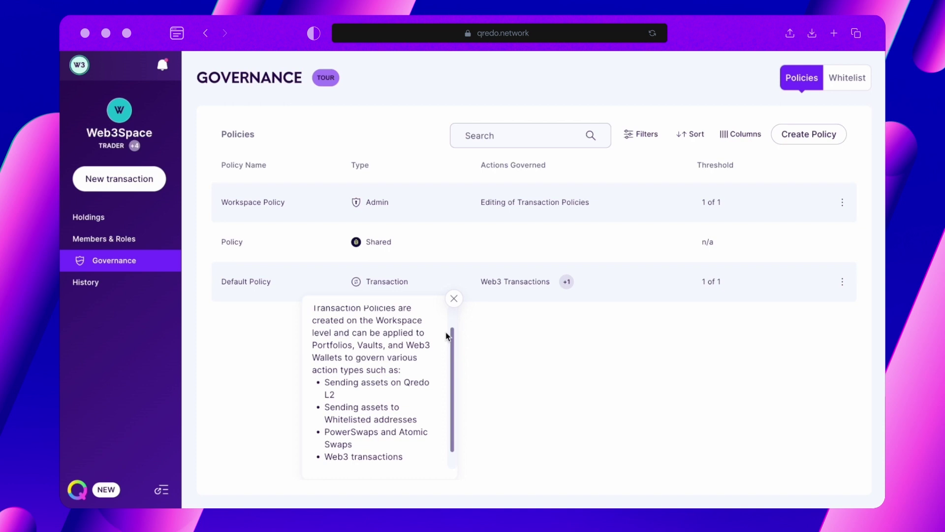
pyautogui.scroll(2, 447, 334)
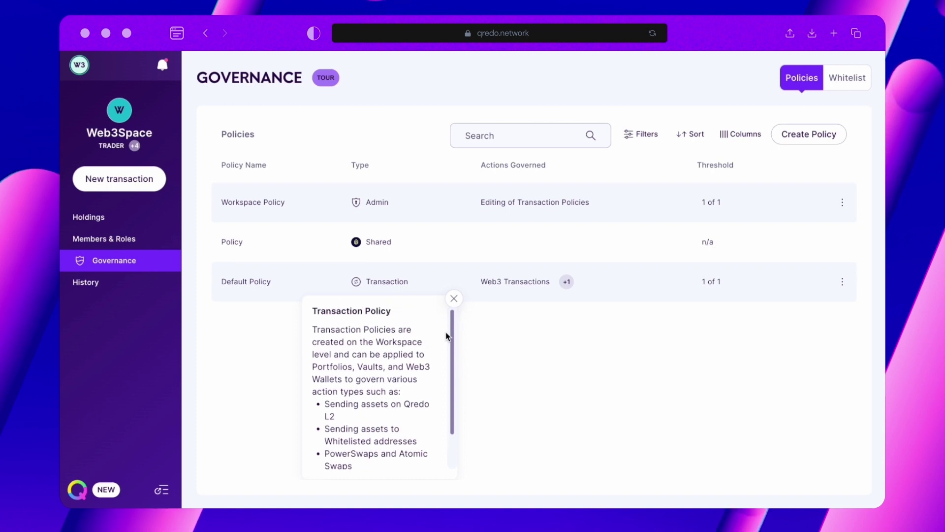
pyautogui.click(454, 299)
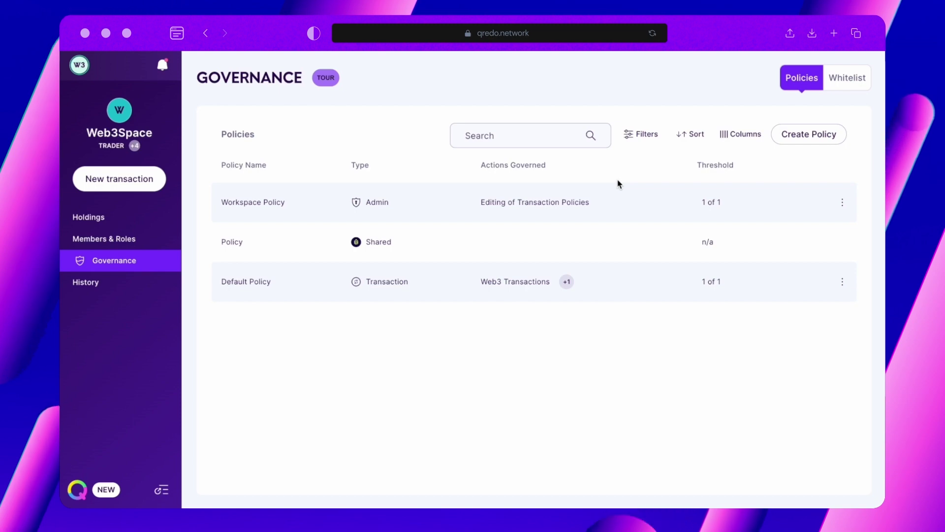
# Start a new policy named Treasury Policy and add all three workspace members to it.
pyautogui.click(792, 136)
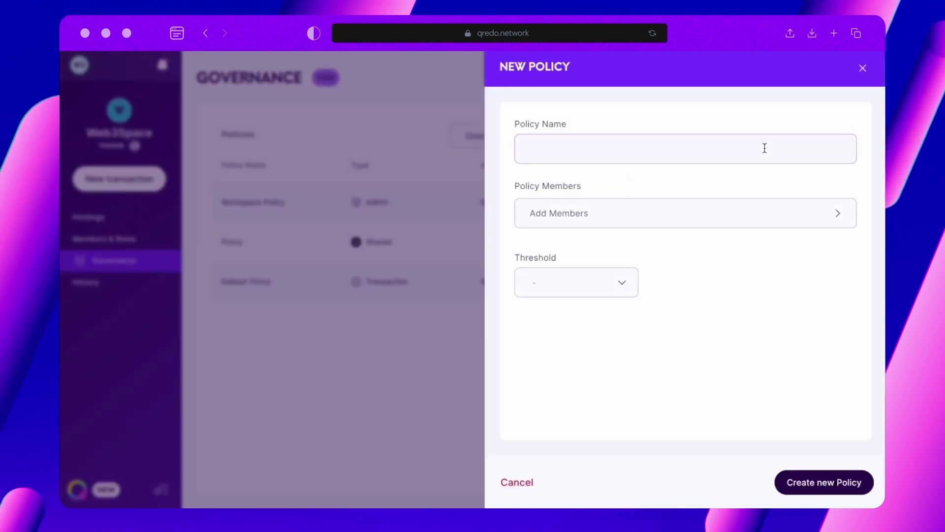
pyautogui.write('Treasury Policy')
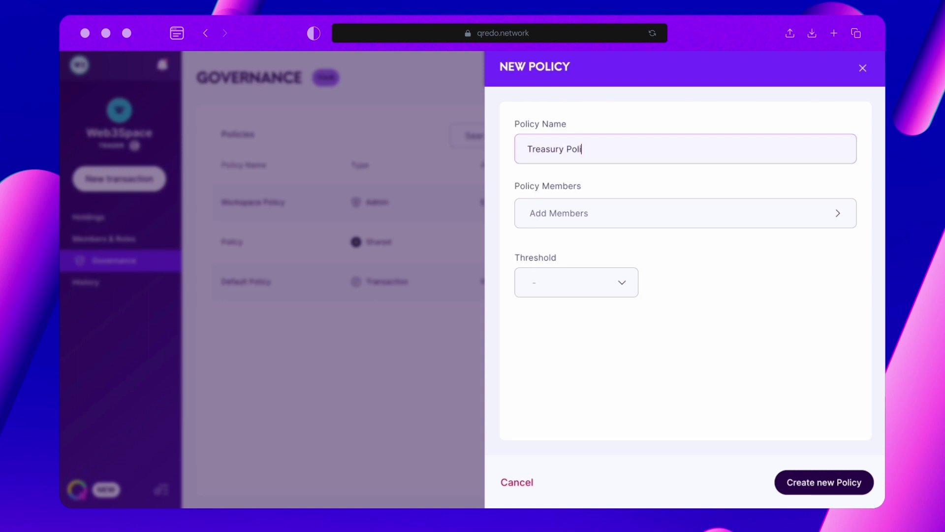
pyautogui.click(760, 215)
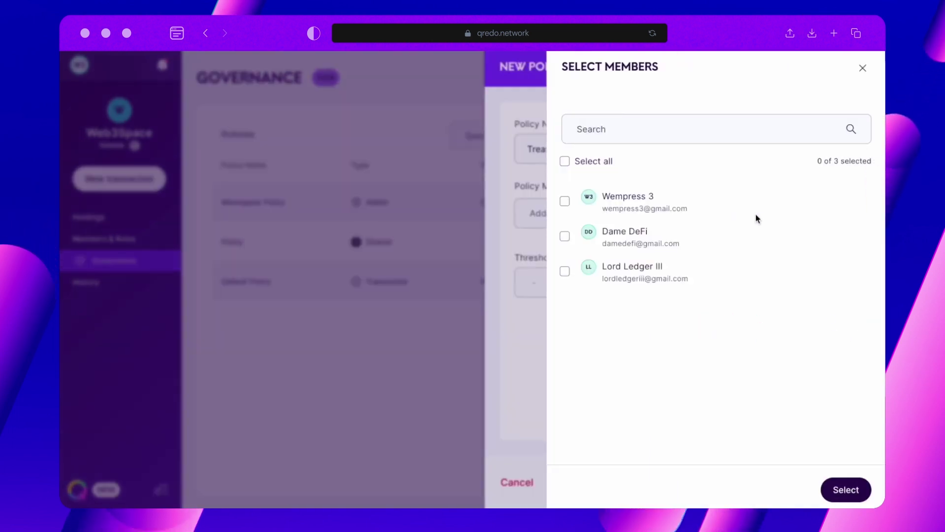
pyautogui.click(565, 161)
pyautogui.click(839, 487)
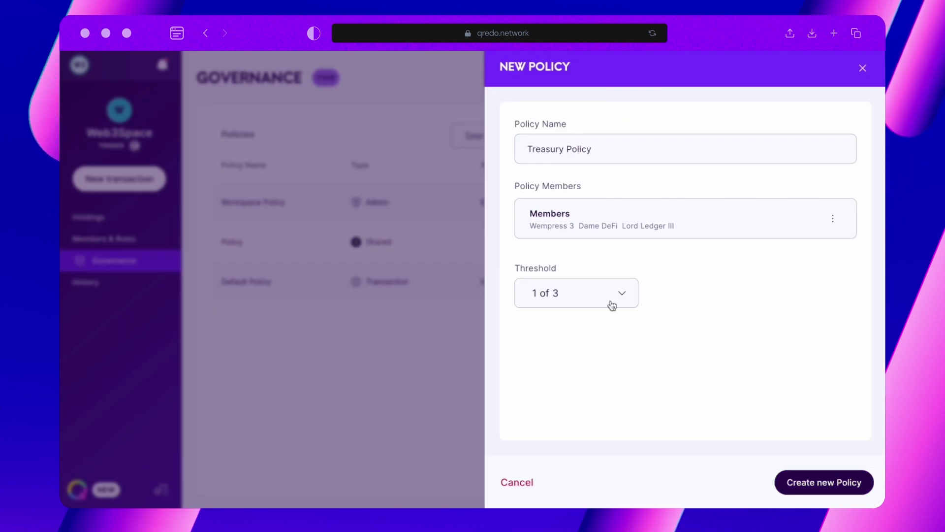
# Set the new policy's approval threshold to 2 of 3 and create the policy.
pyautogui.click(585, 293)
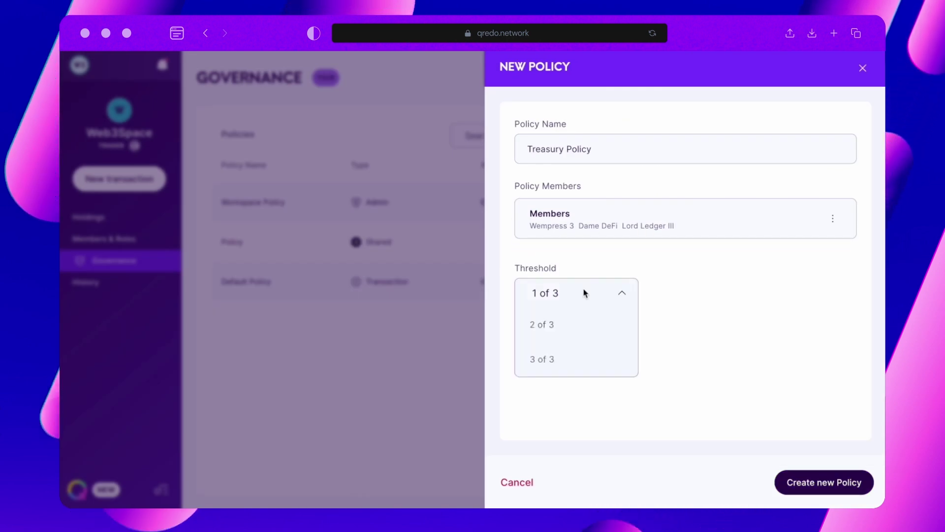
pyautogui.click(576, 324)
pyautogui.click(811, 483)
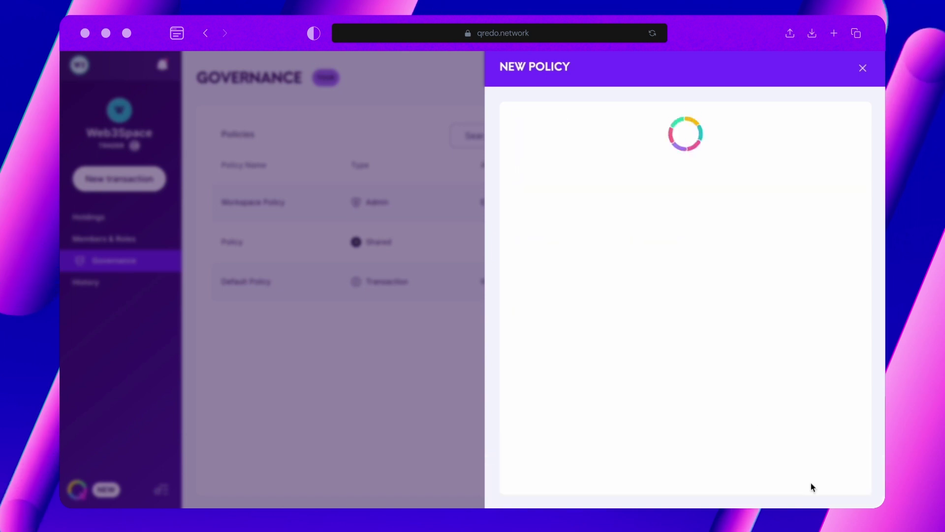
pyautogui.click(686, 266)
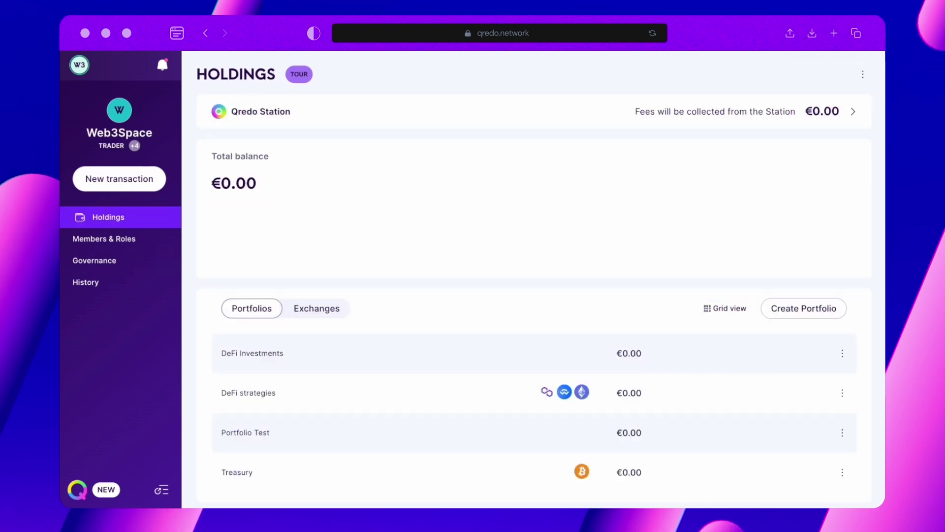
# Start applying governance to the Treasury portfolio, covering all transaction types (Vault and Web3 transactions).
pyautogui.click(392, 474)
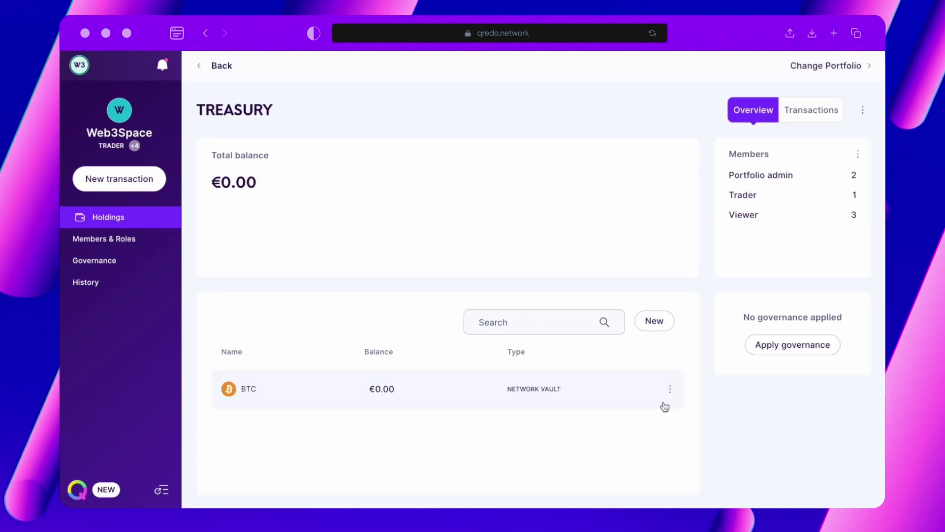
pyautogui.click(777, 344)
pyautogui.click(810, 247)
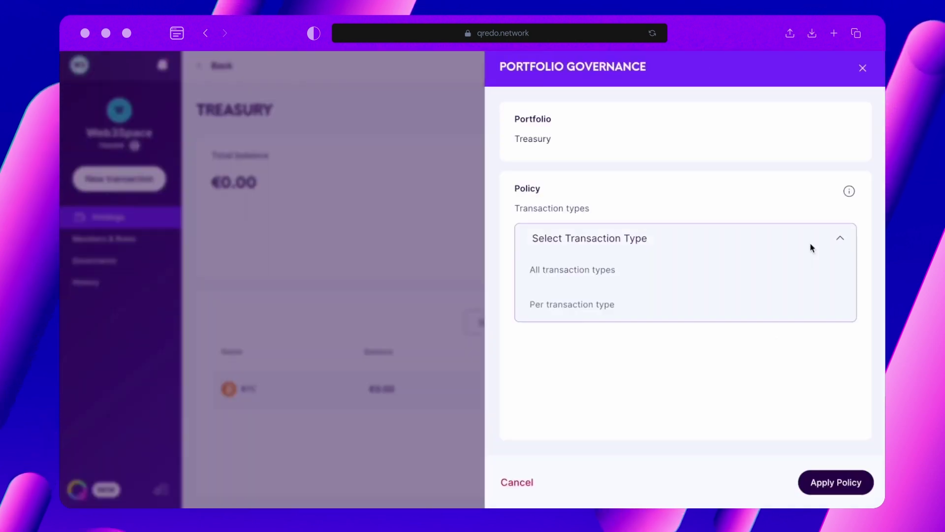
pyautogui.click(801, 301)
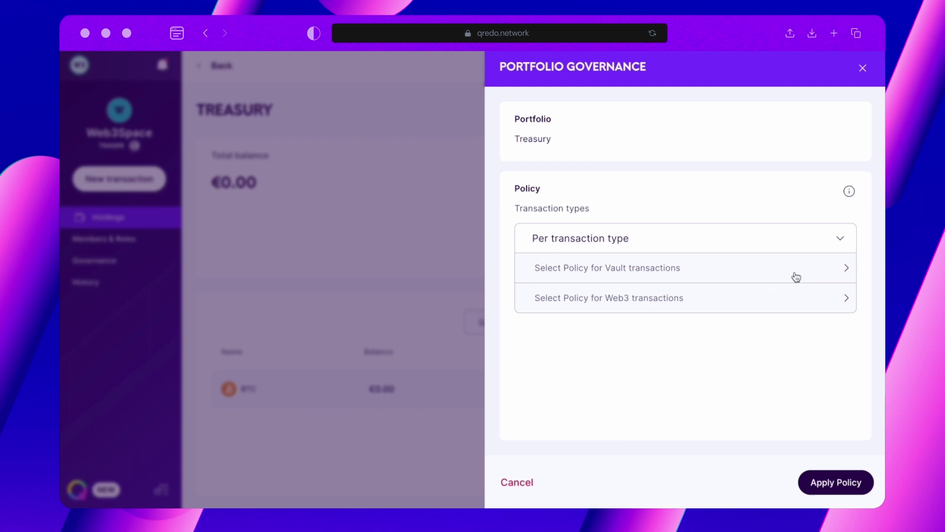
pyautogui.click(784, 240)
pyautogui.click(783, 259)
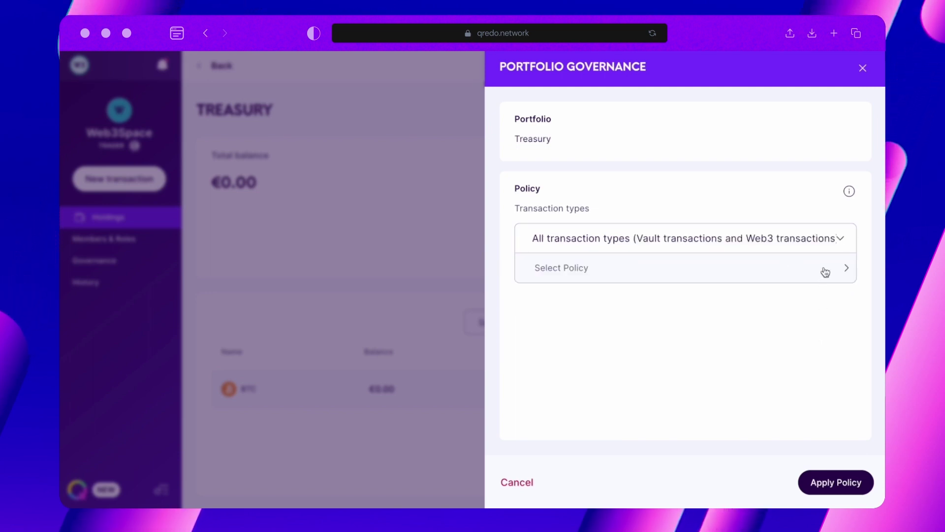
# Select Treasury Policy as the portfolio's policy and apply it.
pyautogui.click(825, 272)
pyautogui.click(794, 240)
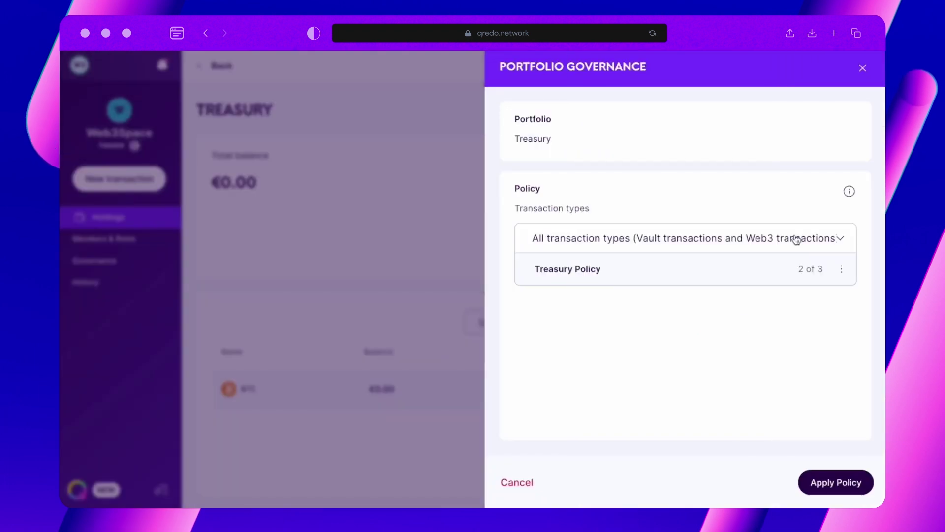
pyautogui.click(827, 484)
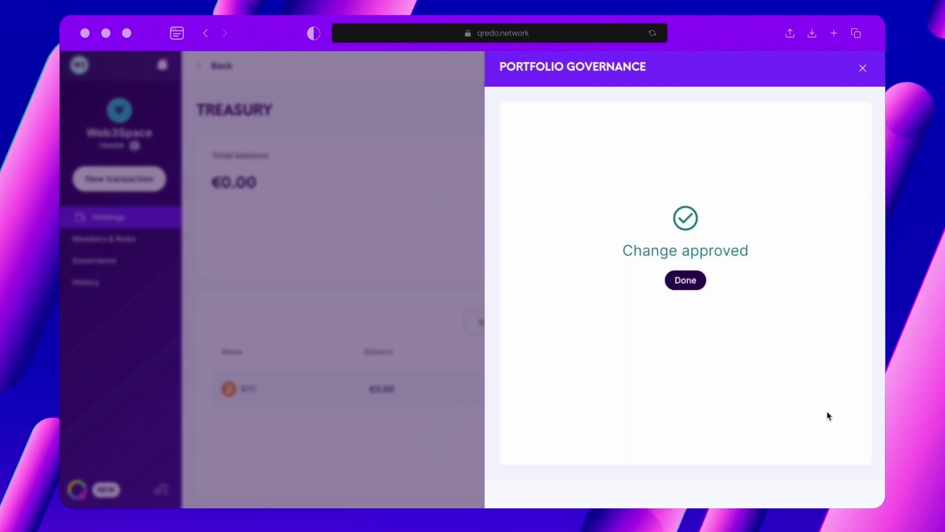
pyautogui.click(689, 281)
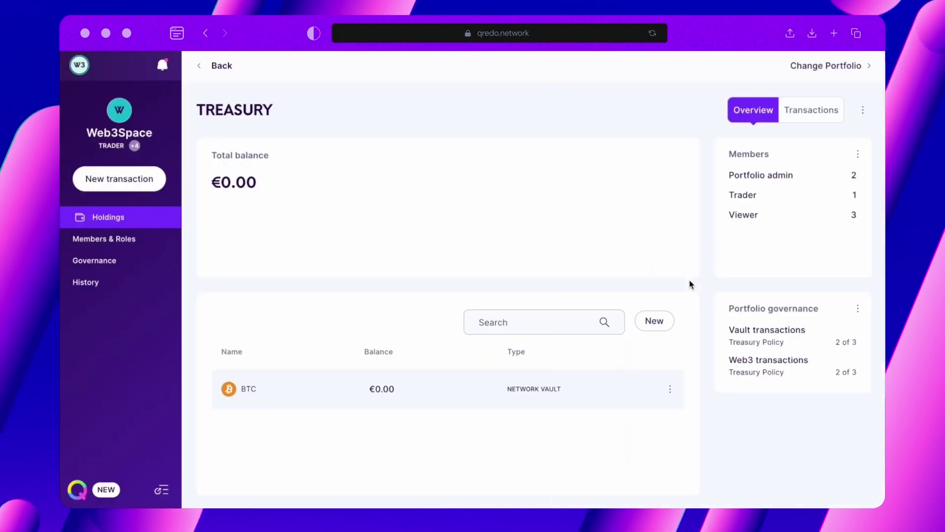
# Set up a new vault named ETH in the Treasury portfolio with Ethereum as its asset.
pyautogui.click(660, 324)
pyautogui.click(701, 310)
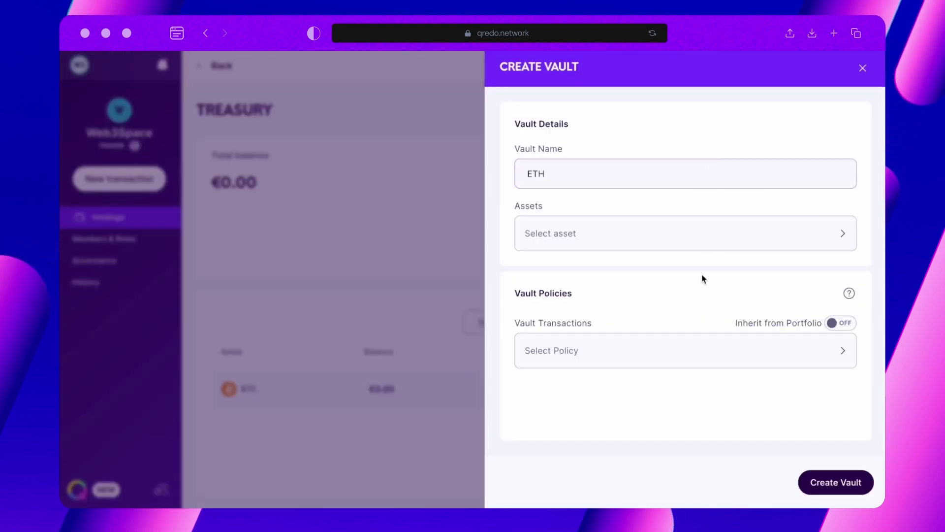
pyautogui.click(686, 240)
pyautogui.click(692, 119)
pyautogui.write('ETH')
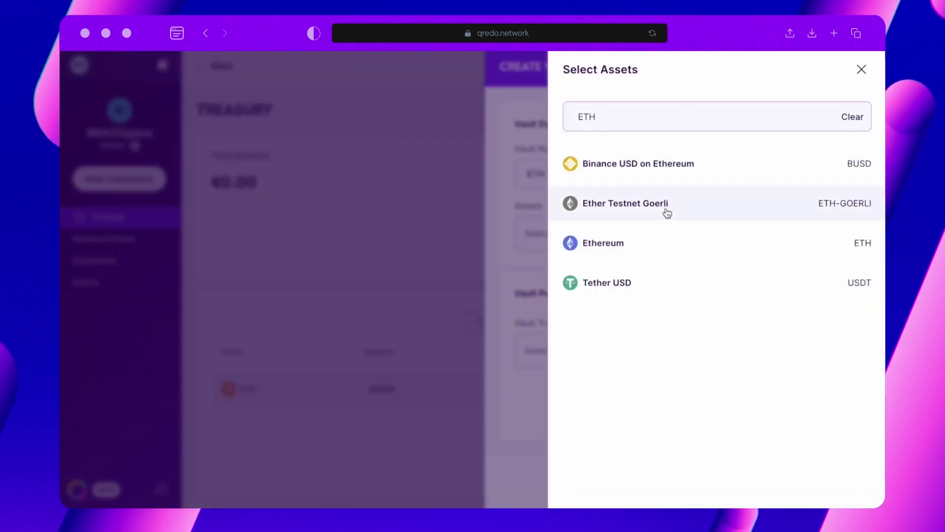
pyautogui.click(659, 242)
# Make the ETH vault inherit its transaction policy from the portfolio and create the vault.
pyautogui.click(835, 323)
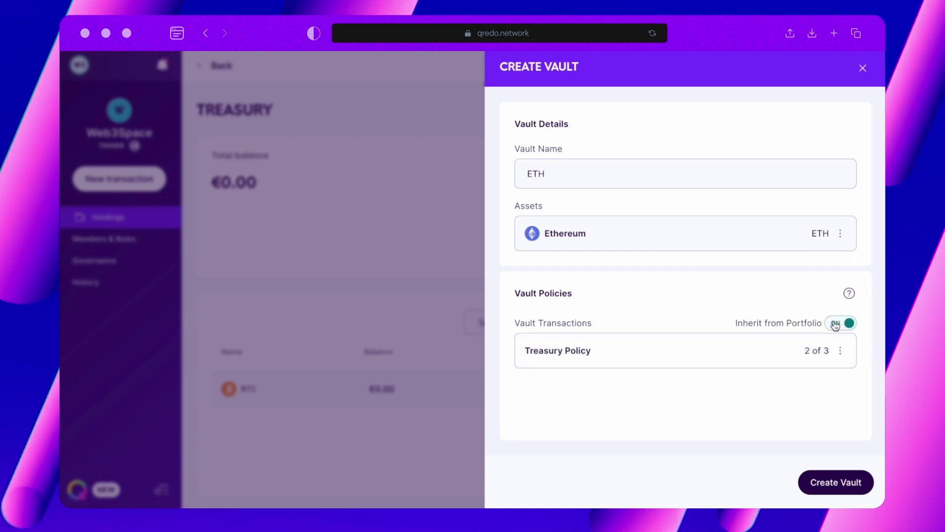
pyautogui.click(845, 489)
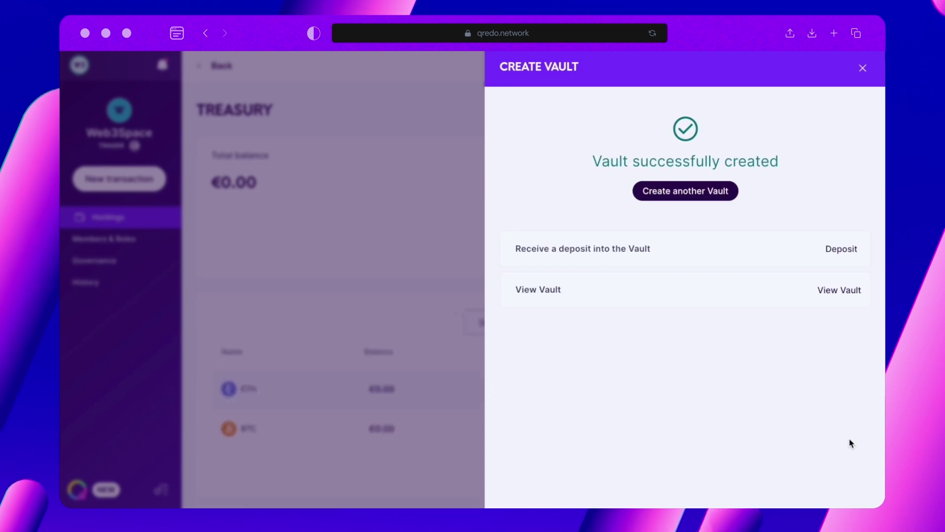
pyautogui.click(863, 69)
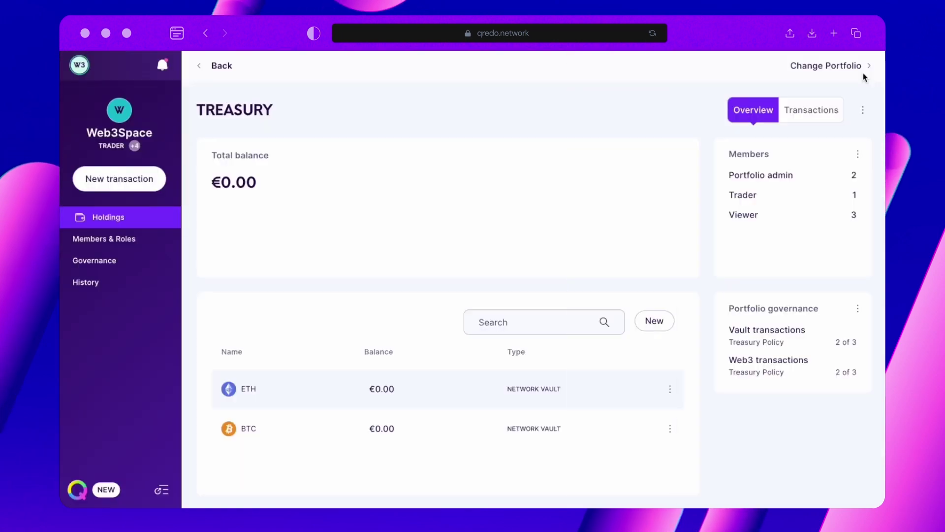
# Edit the BTC vault's governance so its vault transactions use Treasury Policy, inherited from the portfolio.
pyautogui.click(460, 426)
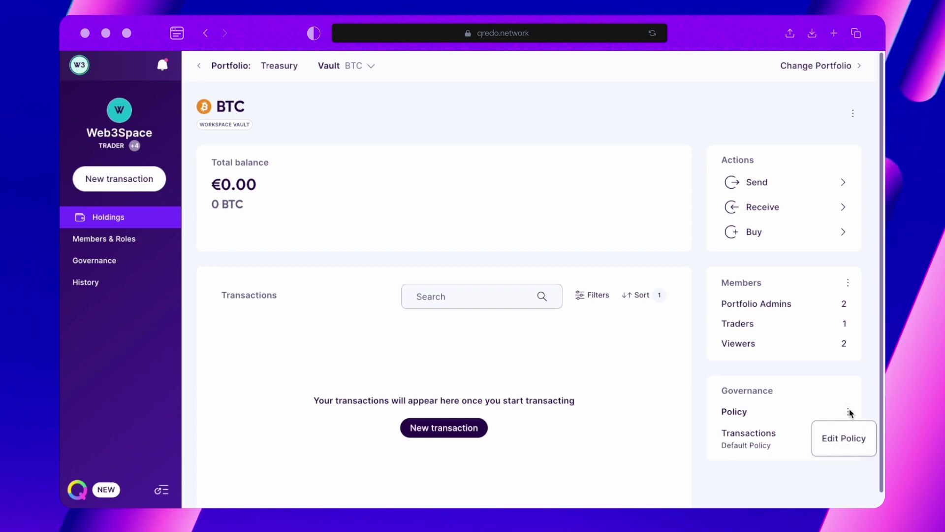
pyautogui.click(853, 440)
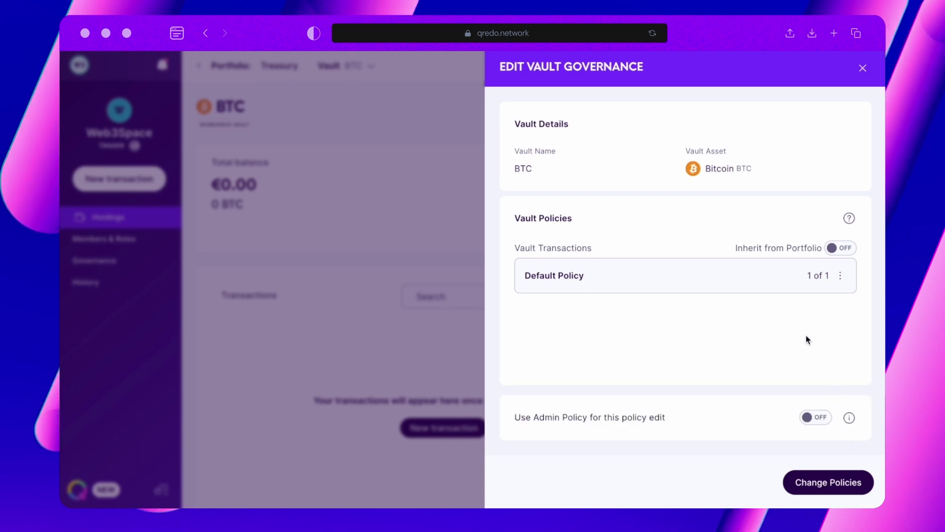
pyautogui.click(747, 279)
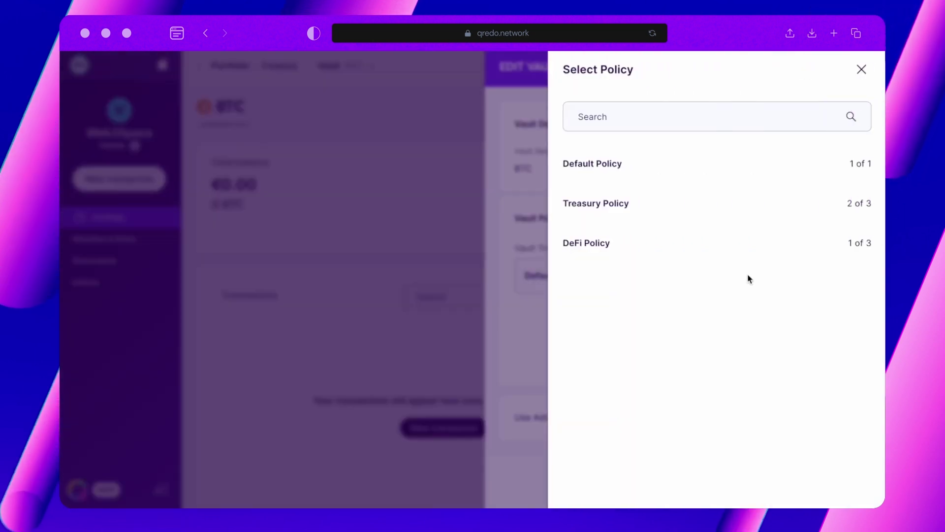
pyautogui.click(737, 217)
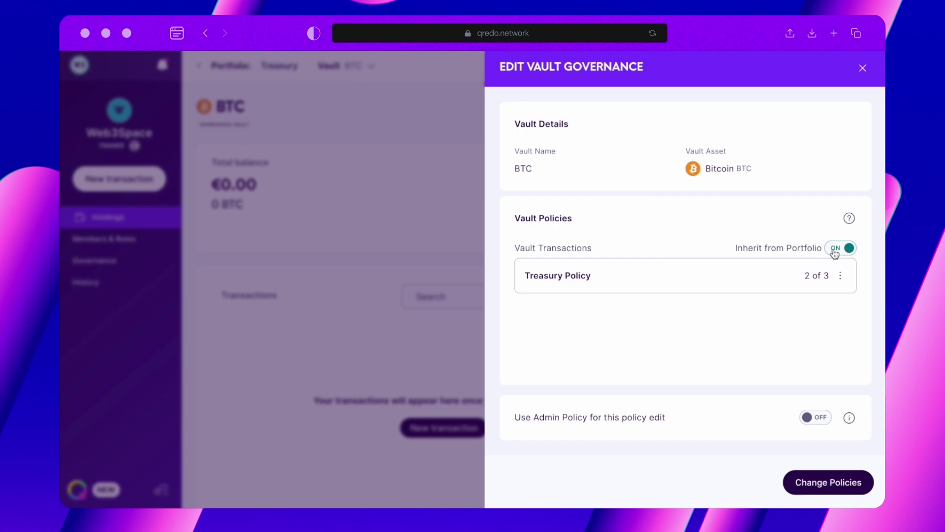
# Check the Admin Policy option's explanation, enable it for this policy edit and submit the BTC vault's policy change.
pyautogui.click(852, 422)
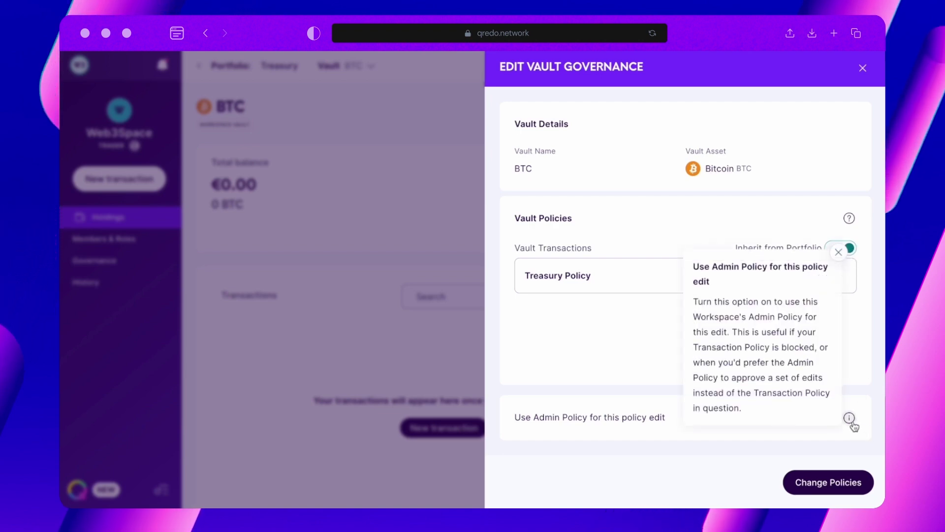
pyautogui.click(852, 423)
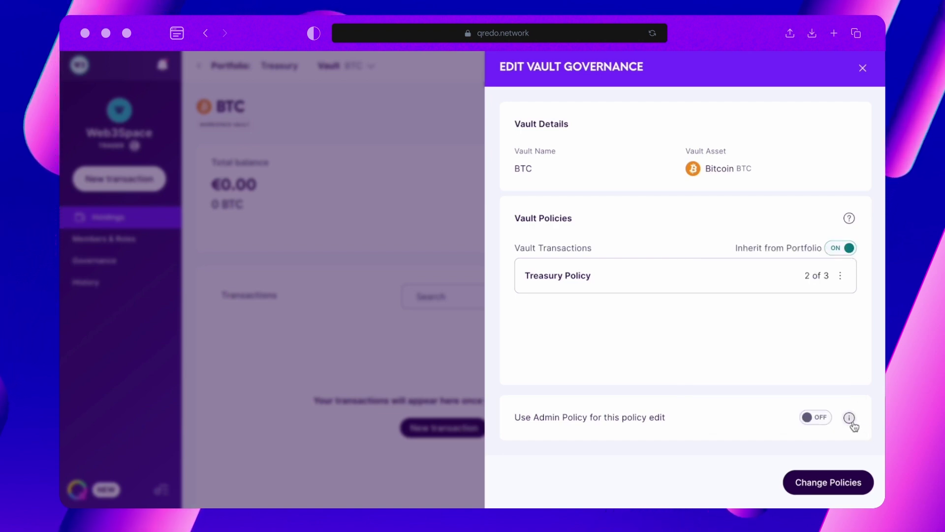
pyautogui.click(814, 426)
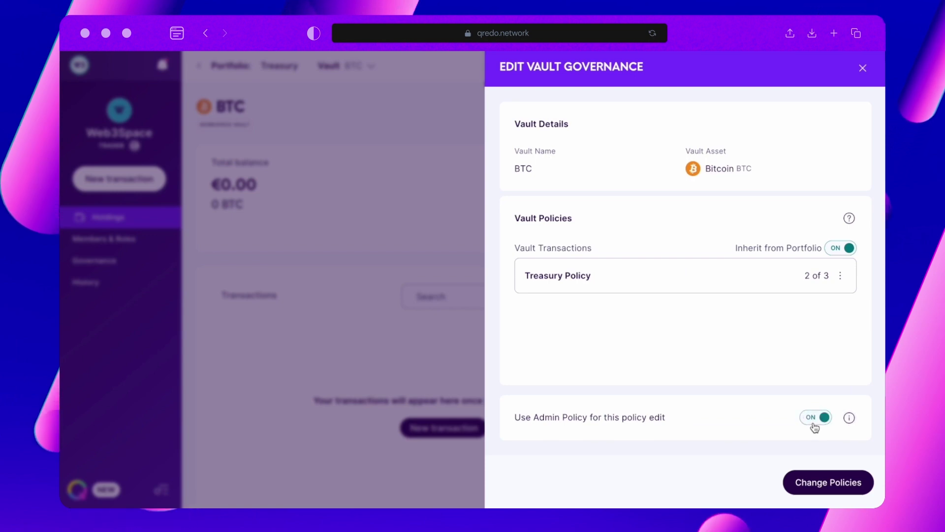
pyautogui.click(820, 484)
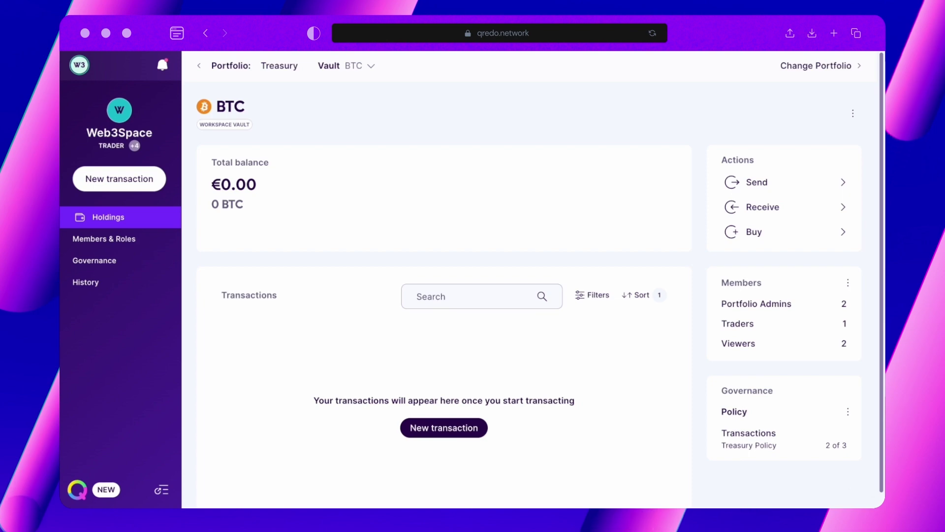
# In workspace governance, check the Admin policy type's explanation, add the second listed member to Workspace Policy and save the changes.
pyautogui.click(146, 262)
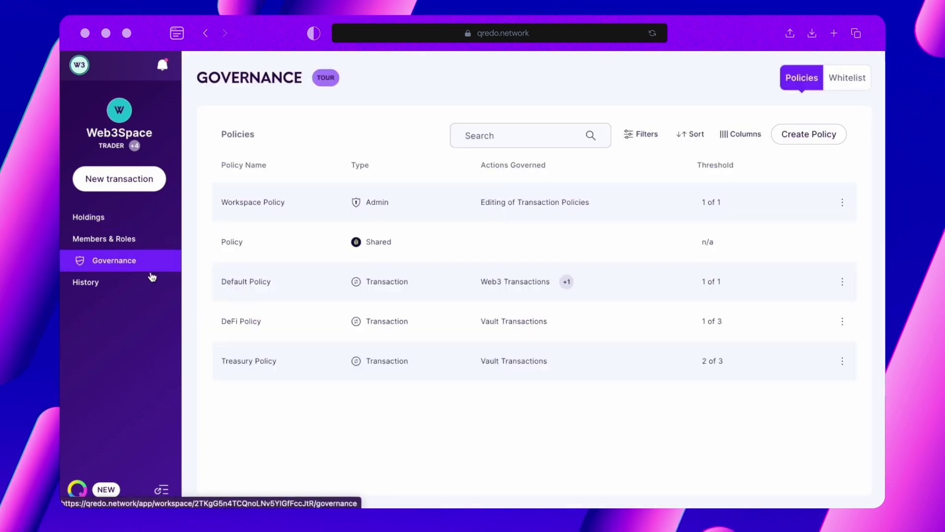
pyautogui.click(378, 204)
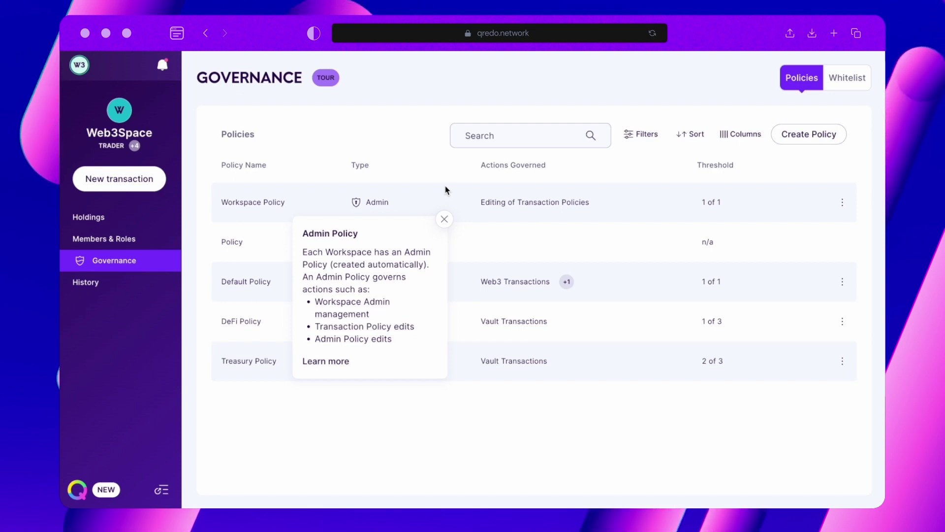
pyautogui.click(842, 202)
pyautogui.click(838, 253)
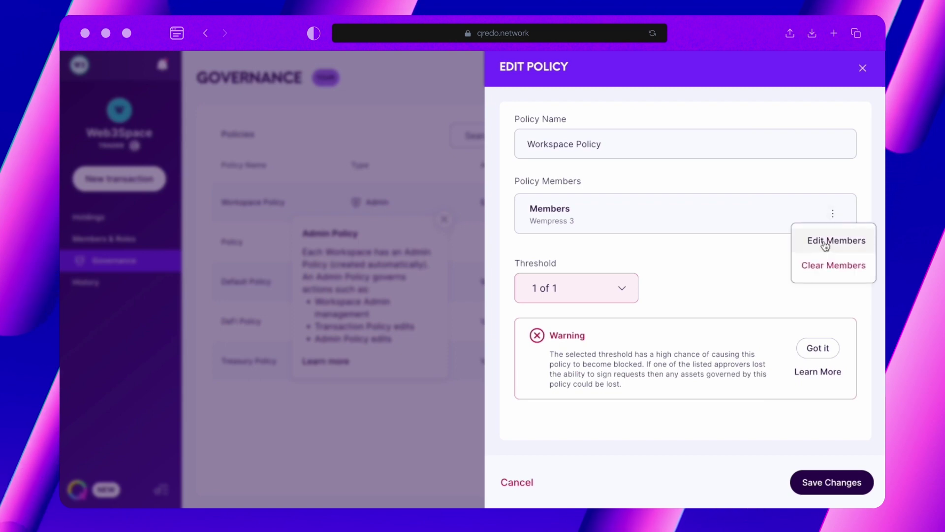
pyautogui.click(826, 242)
pyautogui.click(564, 236)
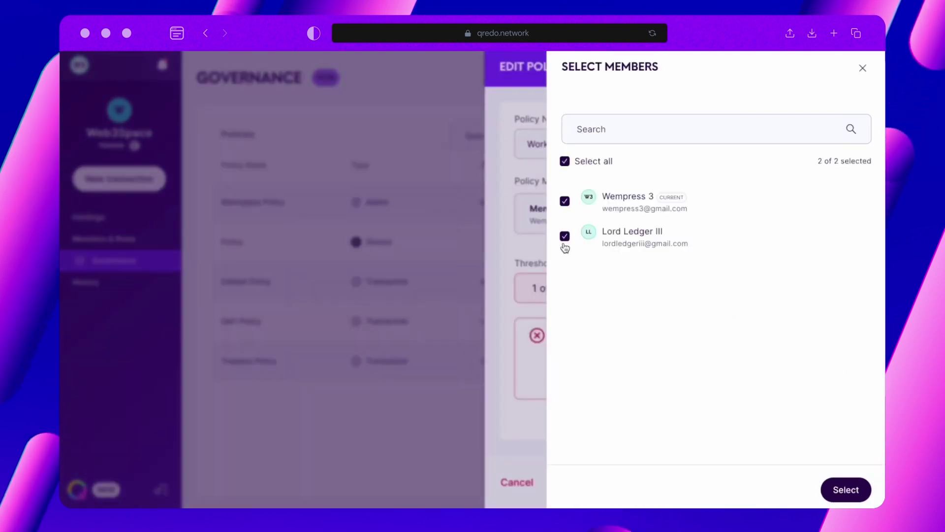
pyautogui.click(845, 490)
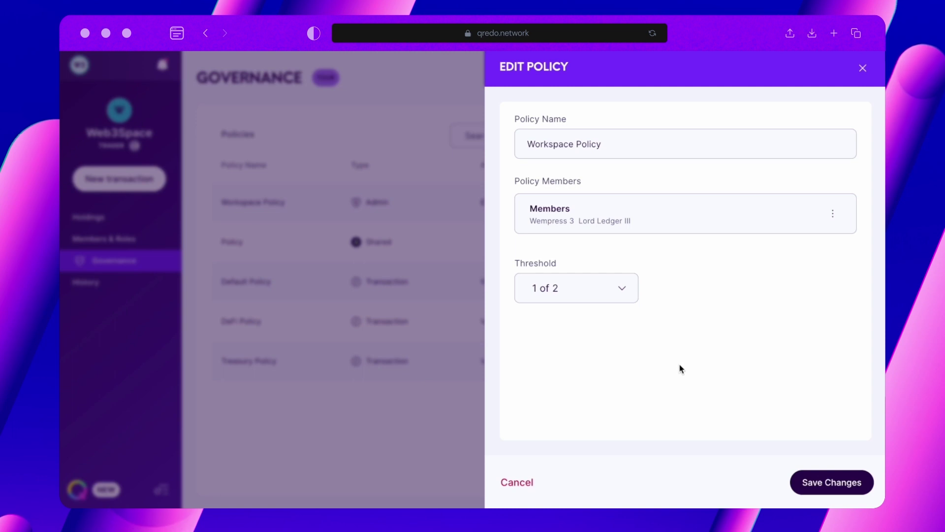
pyautogui.click(814, 481)
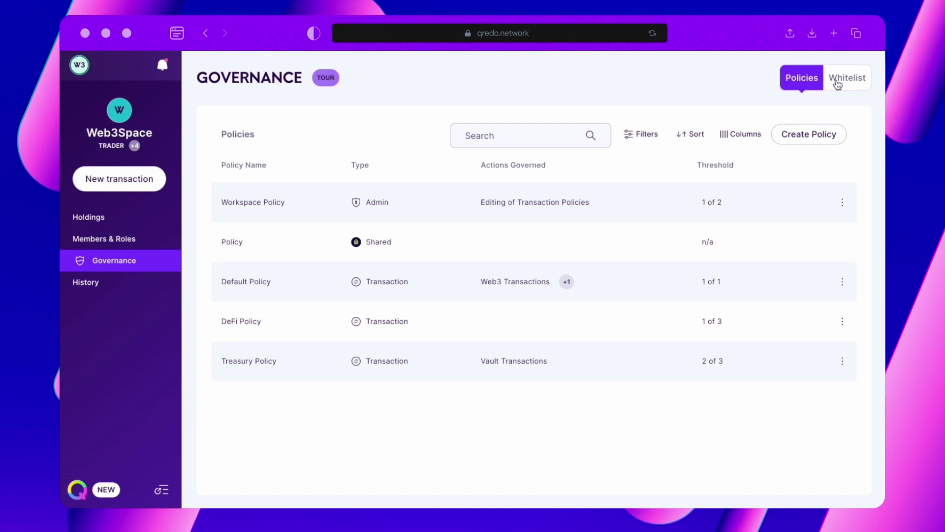
# Start a new whitelist address of type Single Asset (for Vaults), name it ETH external and paste the external wallet address.
pyautogui.click(837, 85)
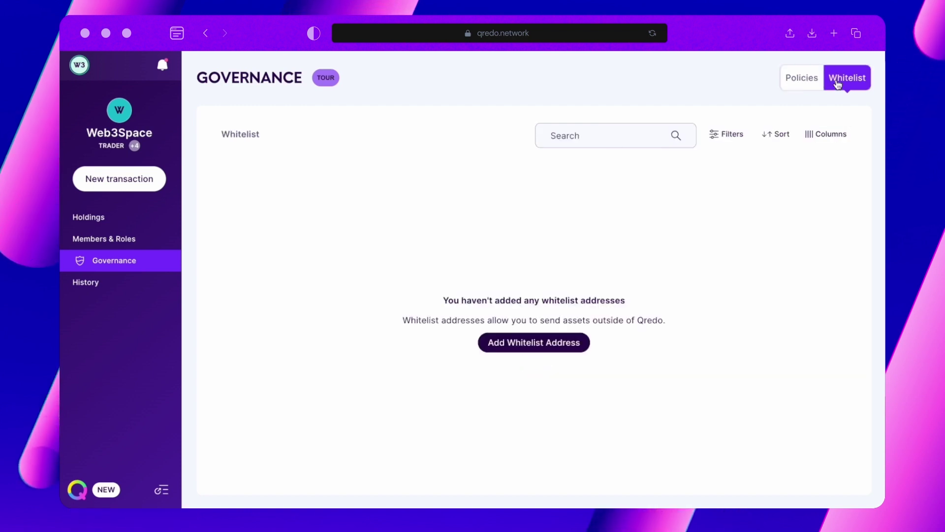
pyautogui.click(536, 346)
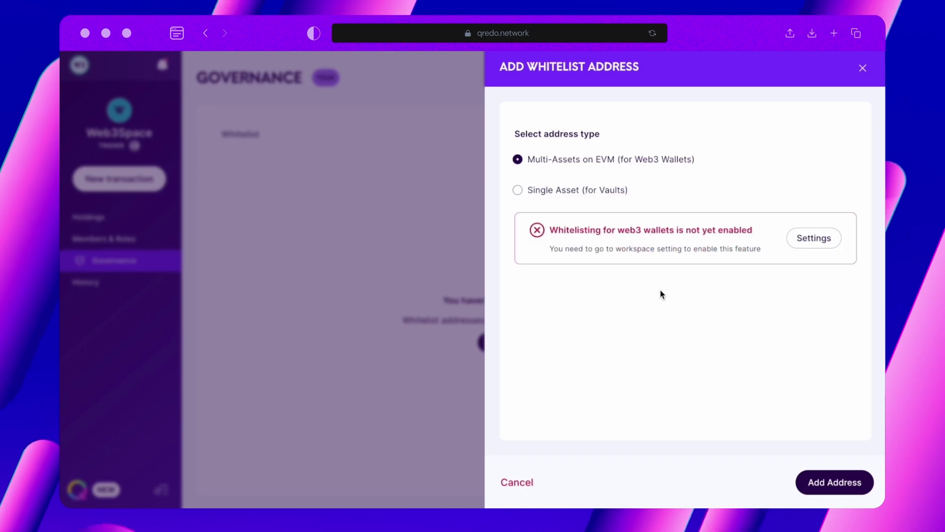
pyautogui.click(518, 191)
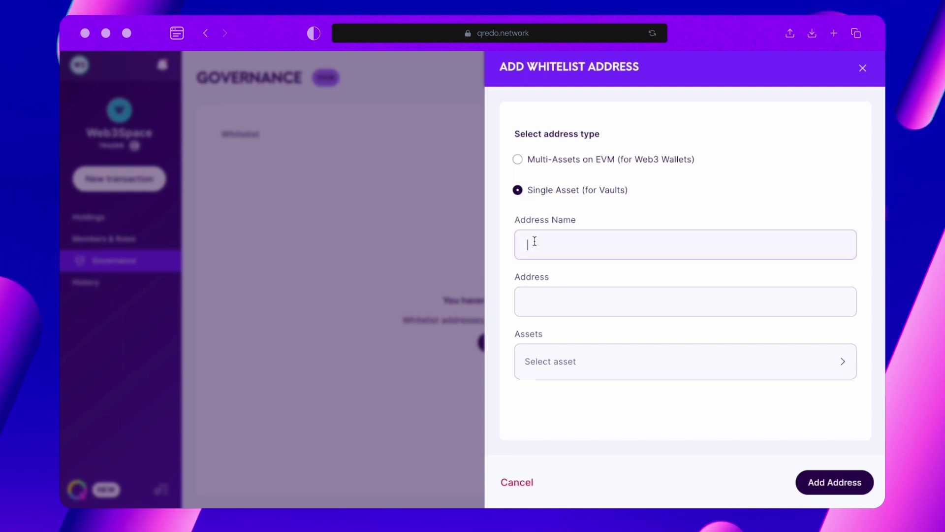
pyautogui.write('ETH external')
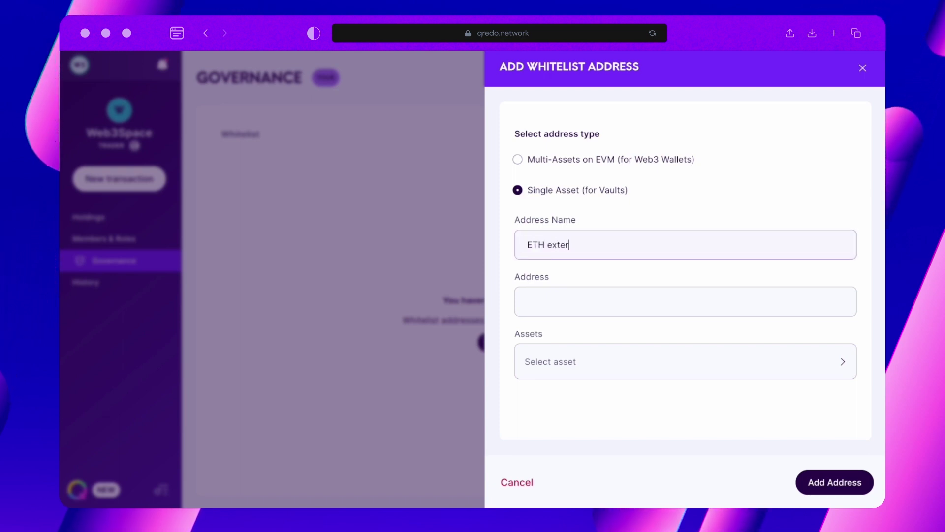
pyautogui.click(536, 295)
pyautogui.press('super+v')
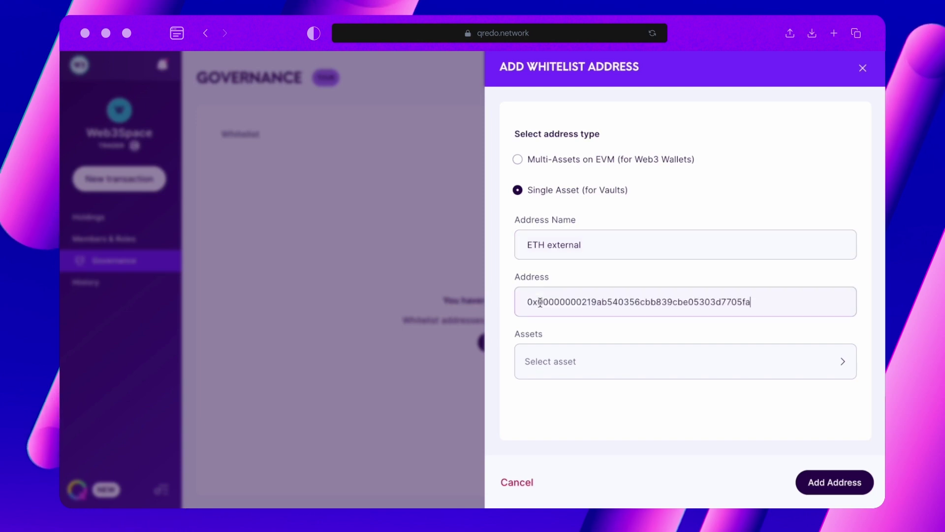
# Choose Ethereum (ETH) as the whitelist entry's asset and add the address.
pyautogui.click(547, 362)
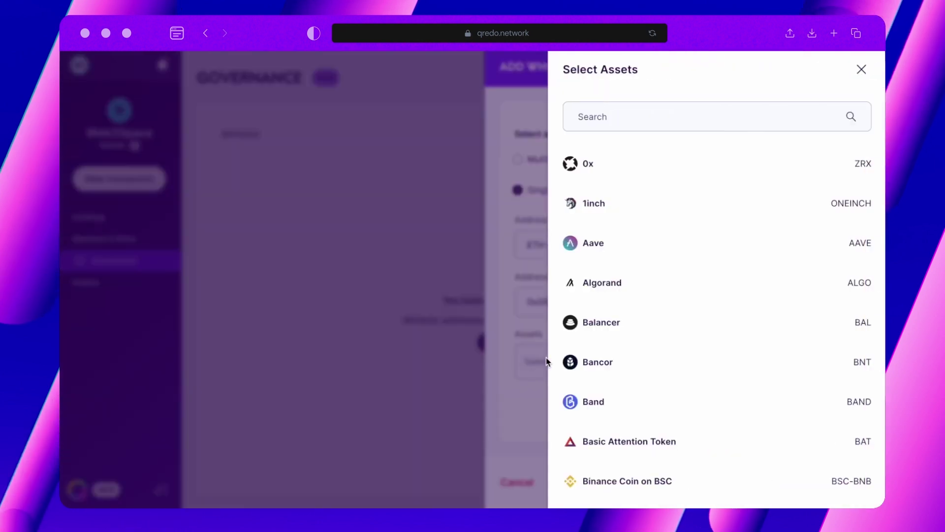
pyautogui.click(632, 121)
pyautogui.write('ETH')
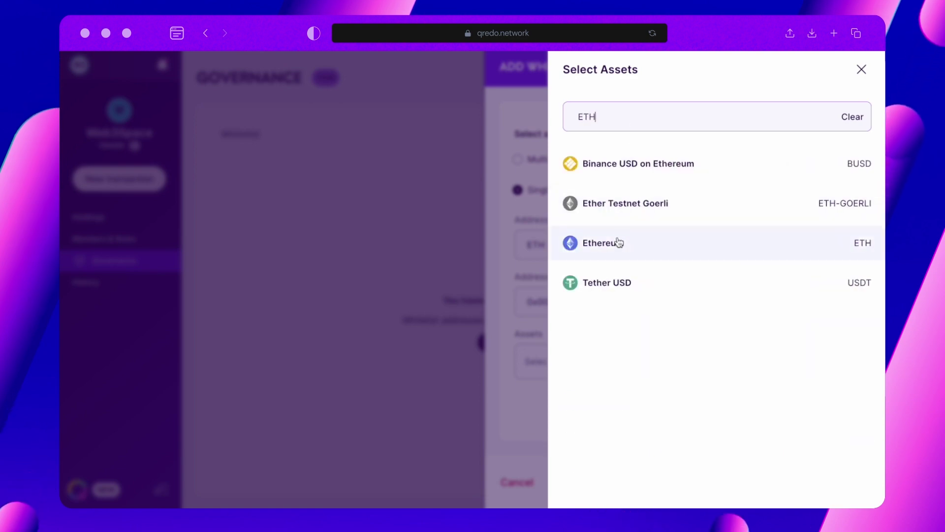
pyautogui.click(618, 243)
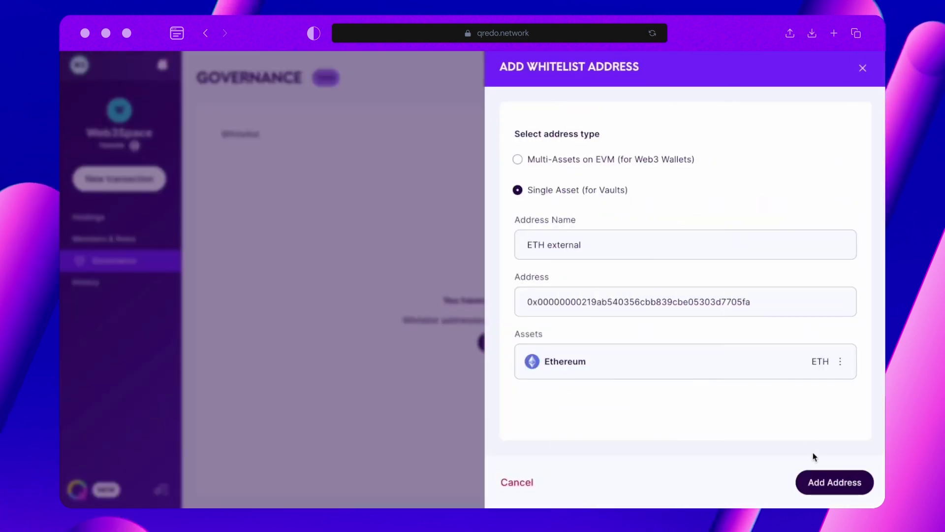
pyautogui.click(817, 468)
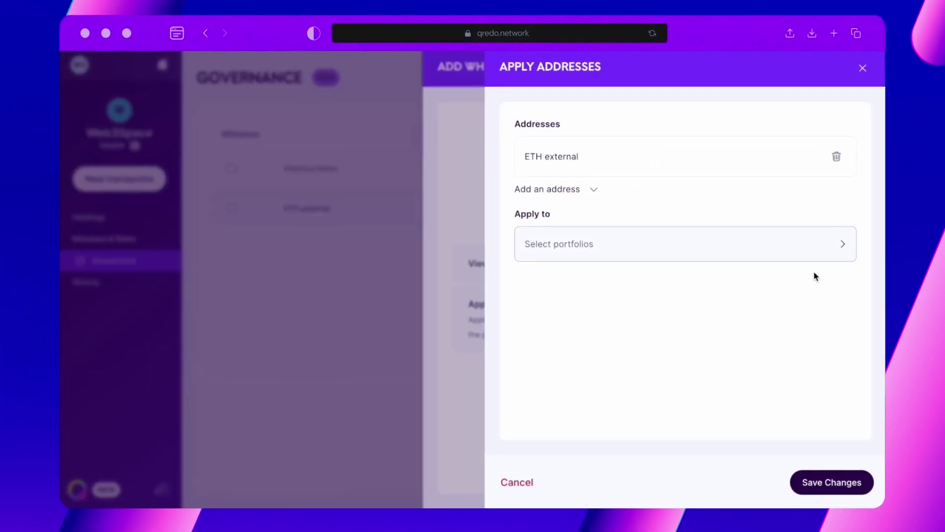
# Apply the ETH external whitelist address to the Treasury portfolio, save the changes and return to the whitelist.
pyautogui.click(815, 249)
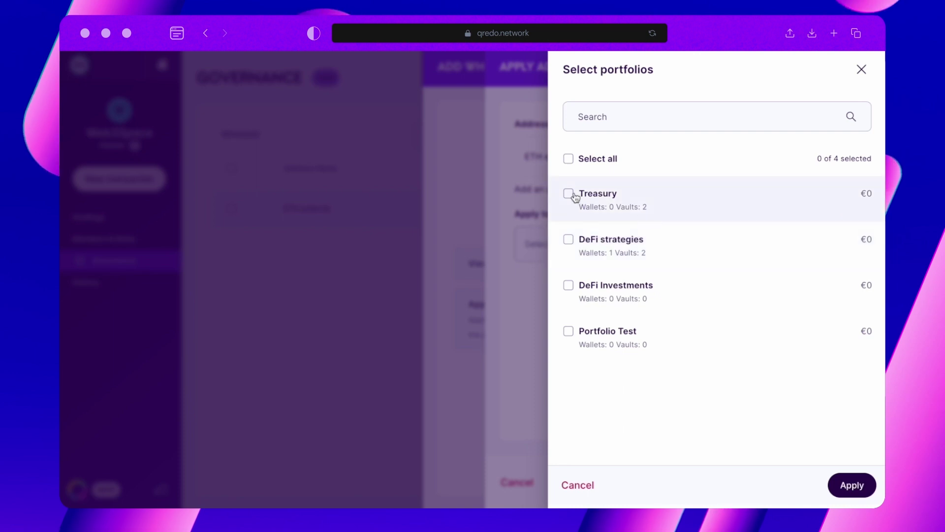
pyautogui.click(569, 194)
pyautogui.click(857, 490)
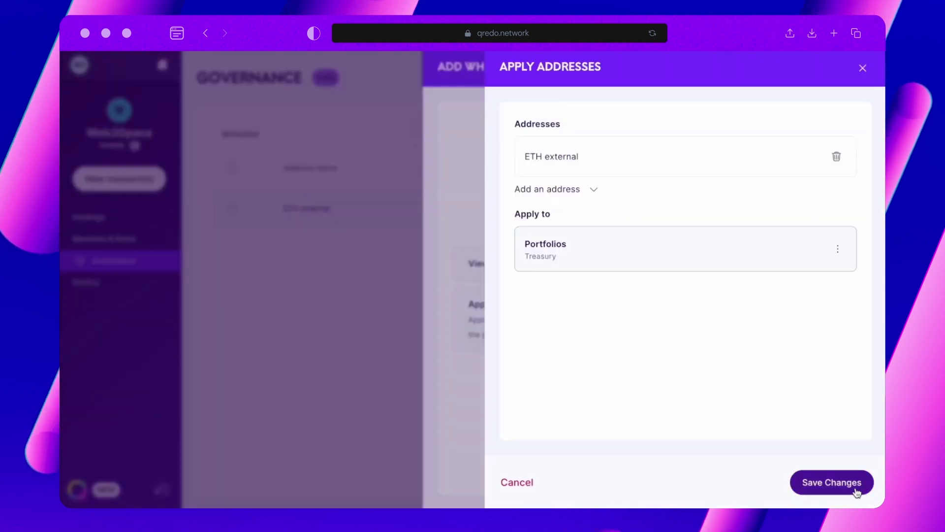
pyautogui.click(856, 487)
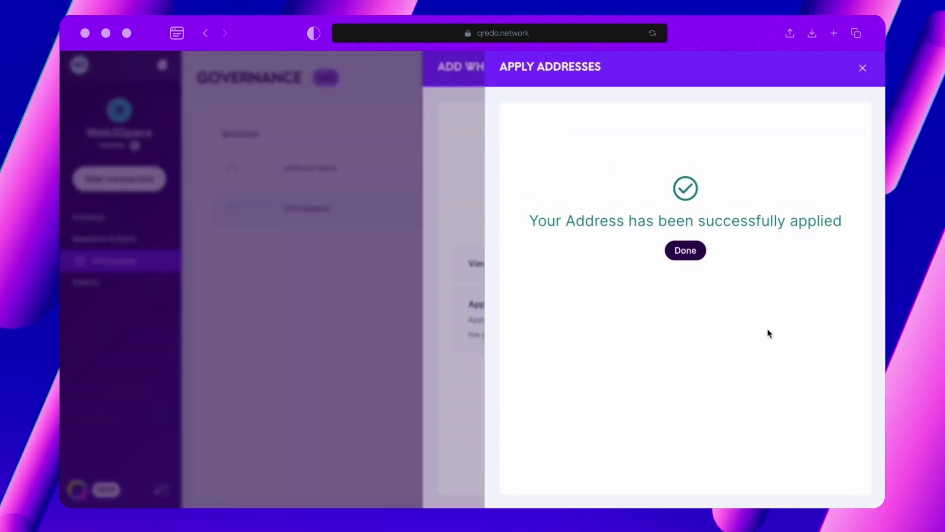
pyautogui.click(689, 252)
pyautogui.click(861, 69)
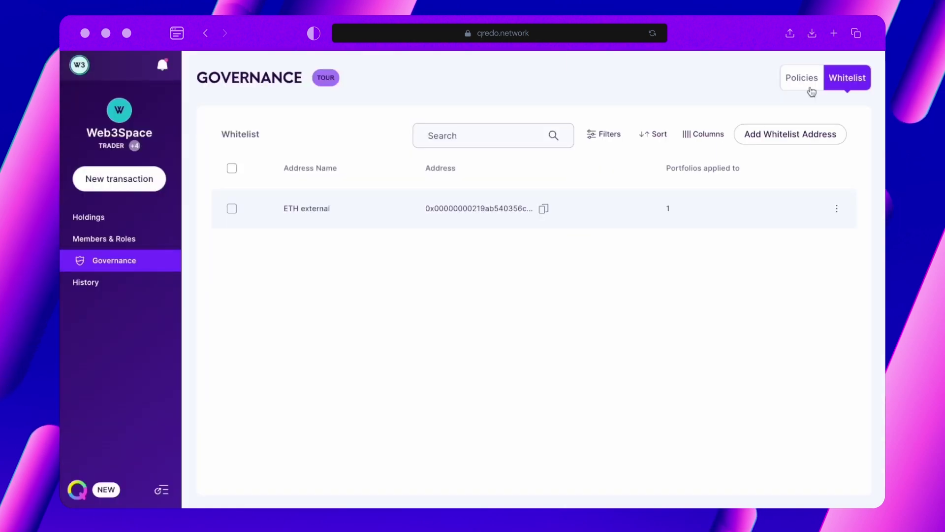